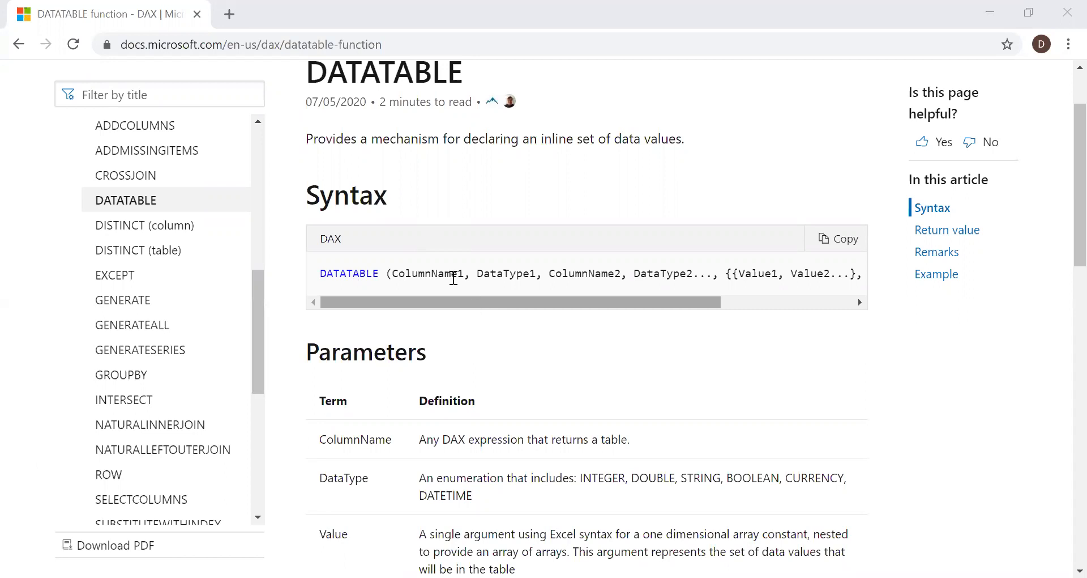
click(441, 279)
scroll(442, 279, right, 2)
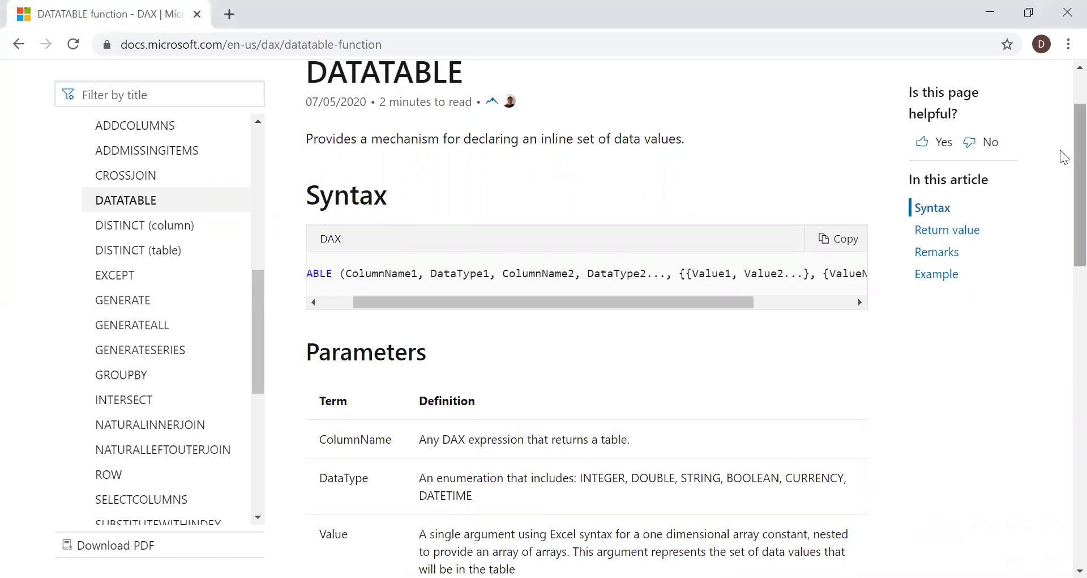
scroll(1060, 187, down, 2)
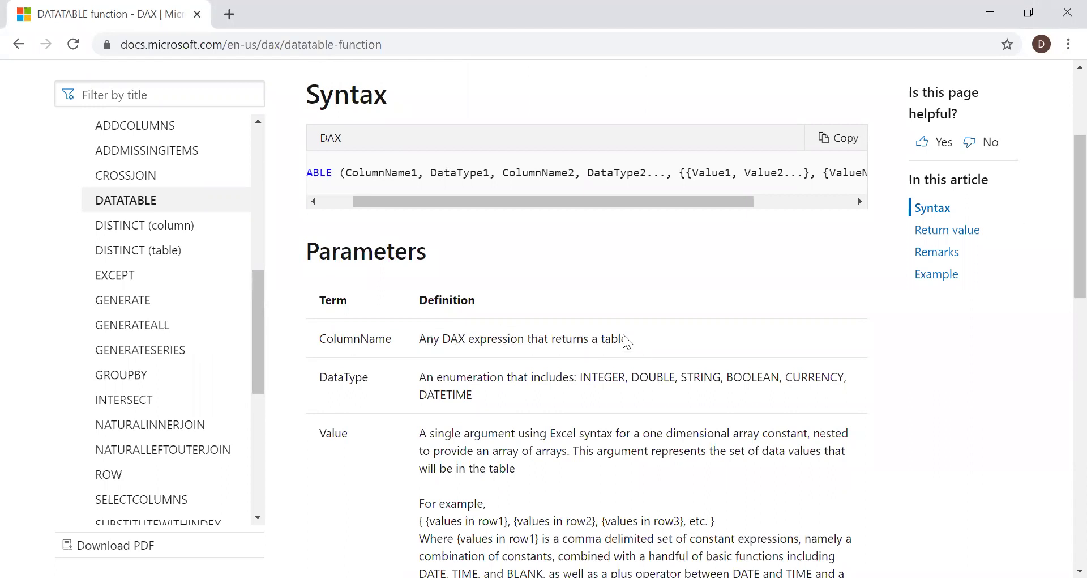
drag(631, 340, 423, 341)
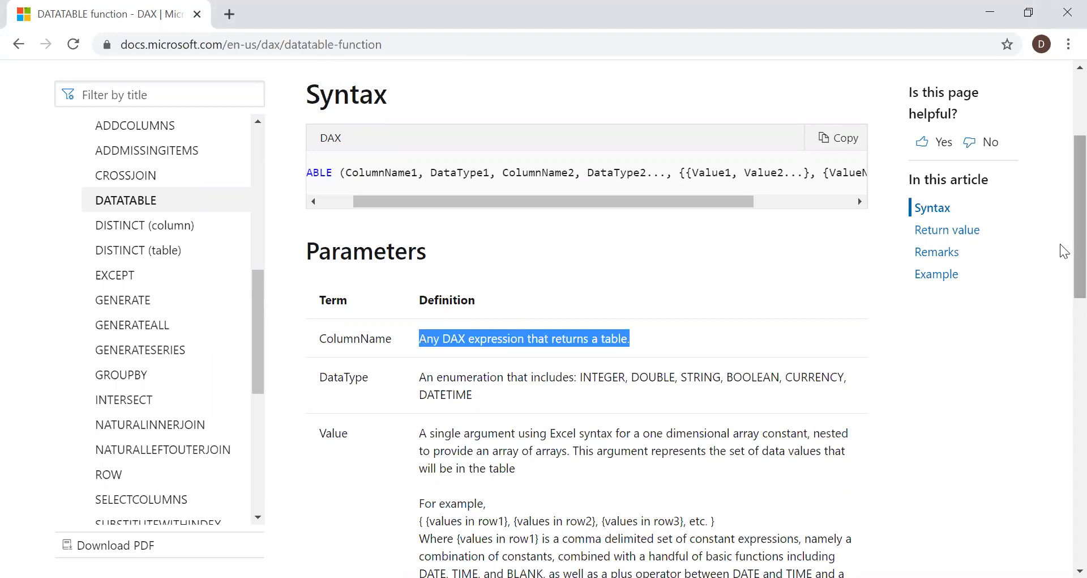
scroll(1064, 265, down, 1)
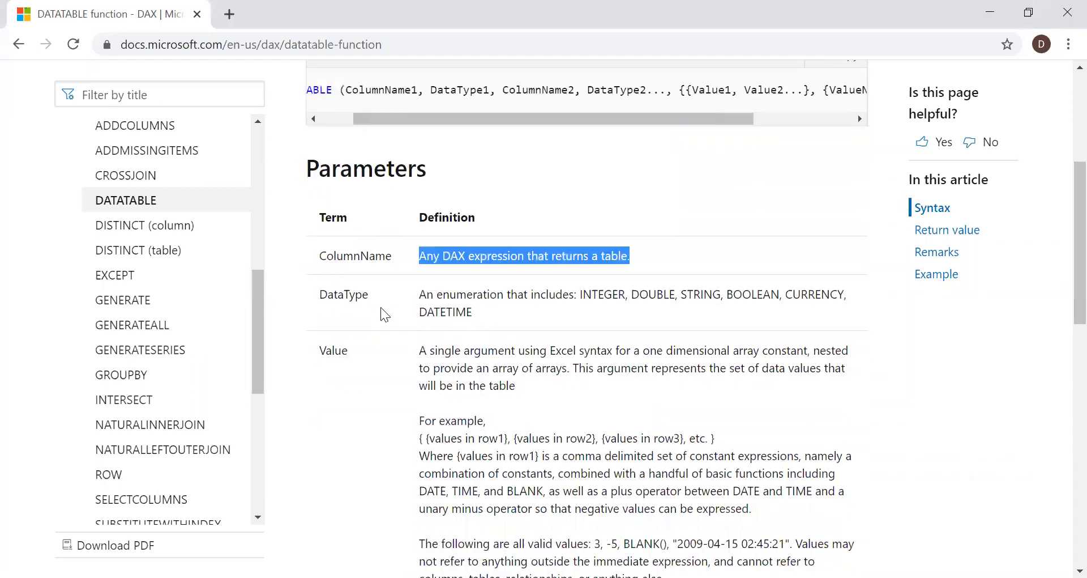
drag(363, 295, 327, 299)
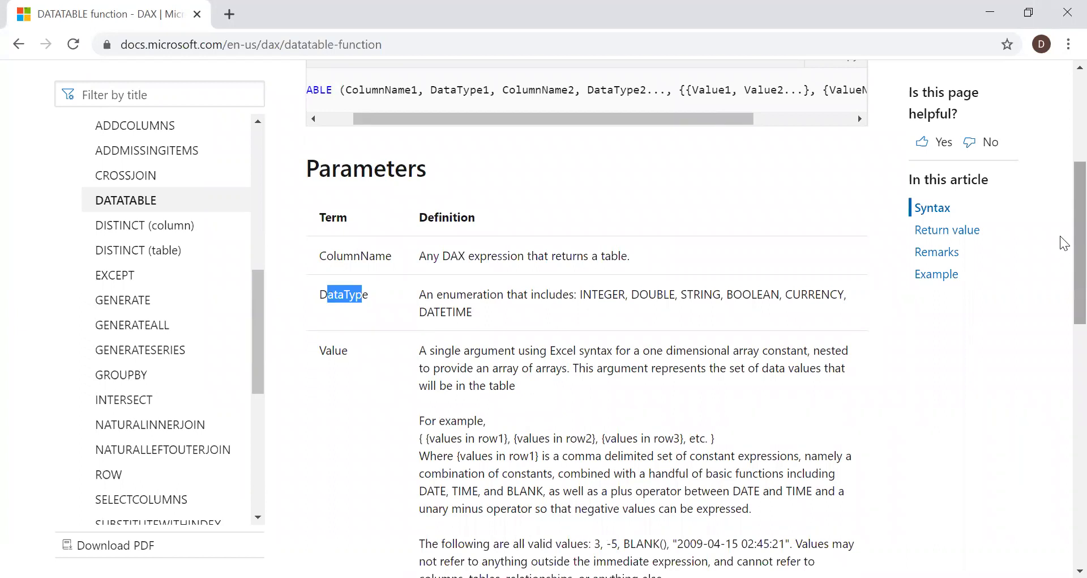
scroll(1061, 255, down, 1)
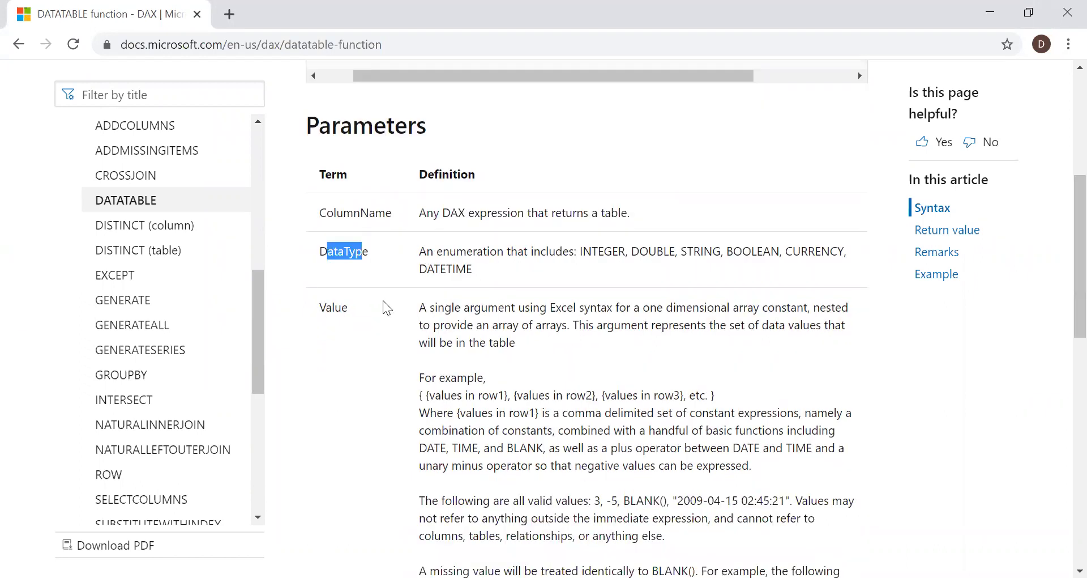
drag(372, 306, 311, 309)
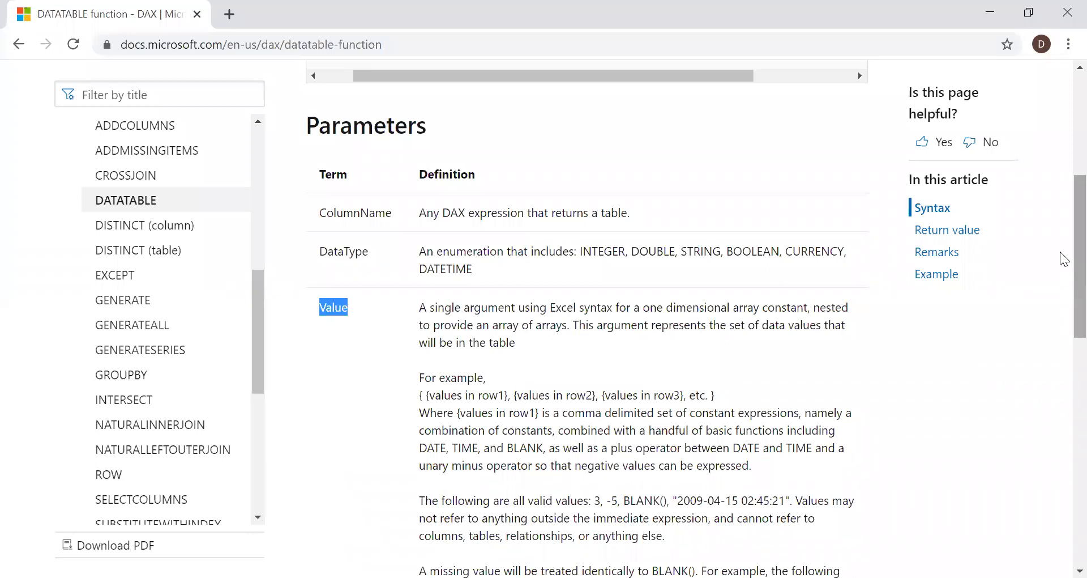
scroll(1062, 312, down, 3)
scroll(453, 371, down, 2)
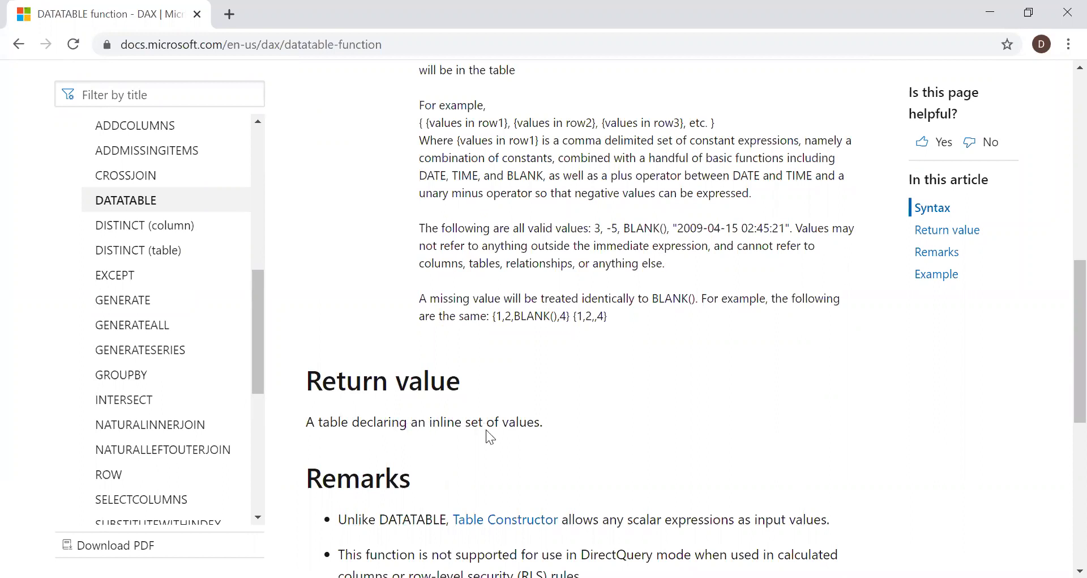
drag(1065, 313, 1065, 125)
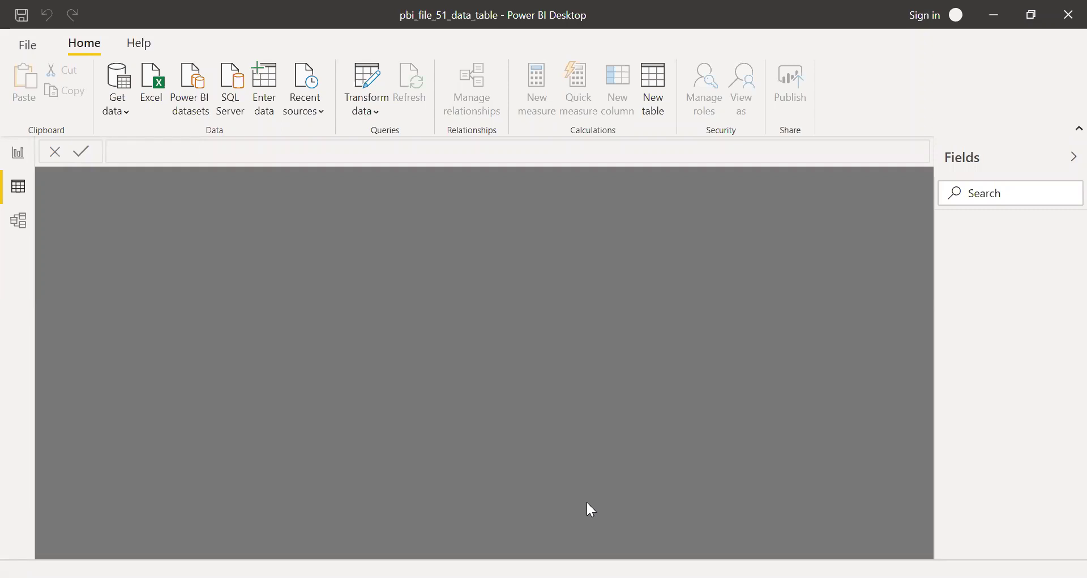
Step: Start a new calculated table from Home > New table in Data view
click(658, 96)
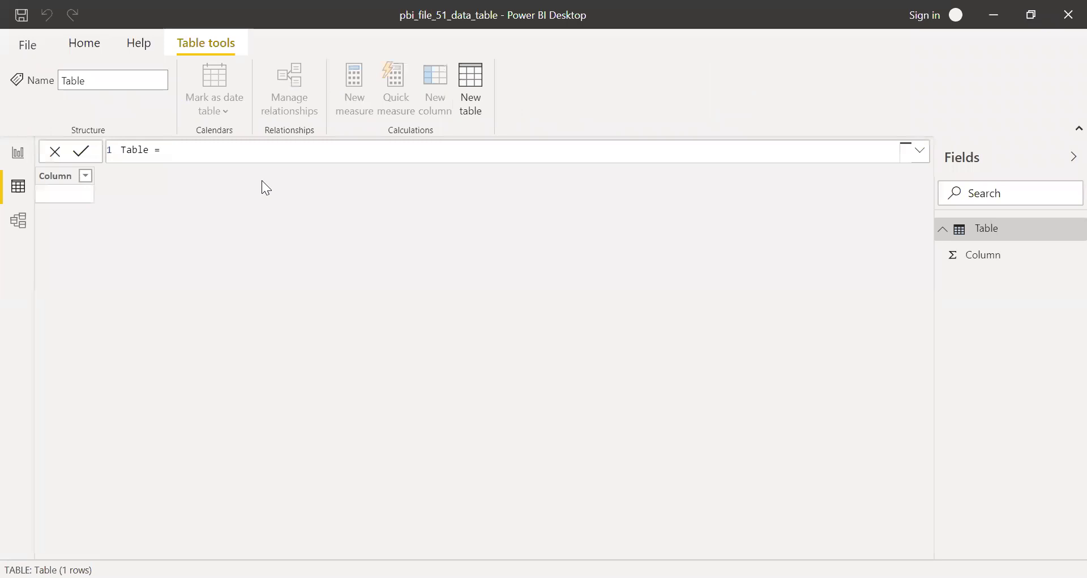
Step: Replace 'Table =' with Students_tbl = DATATABLE("ID",INTEGER as the formula's start
drag(162, 149, 83, 151)
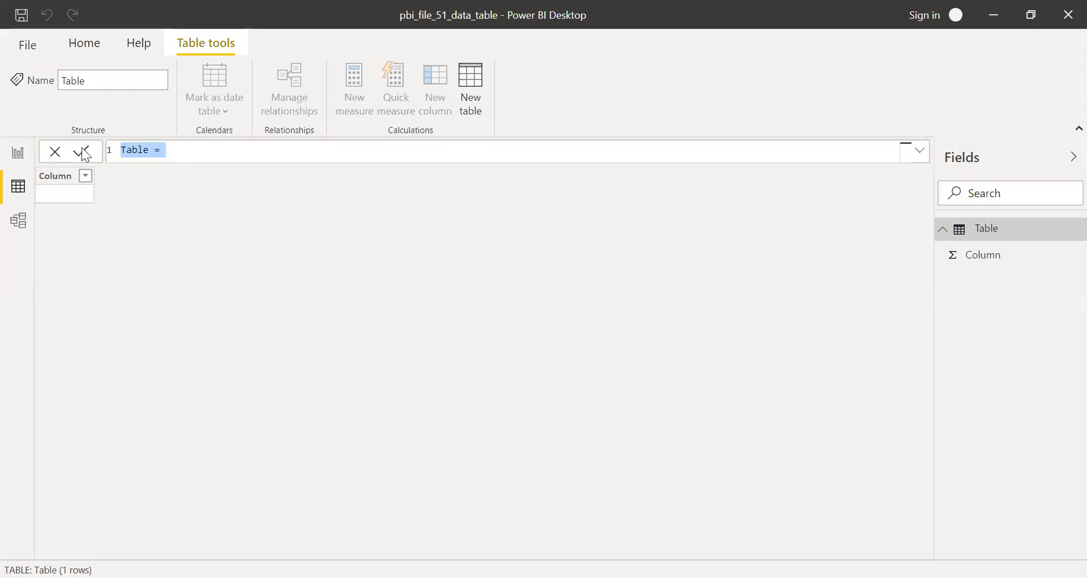
text(St)
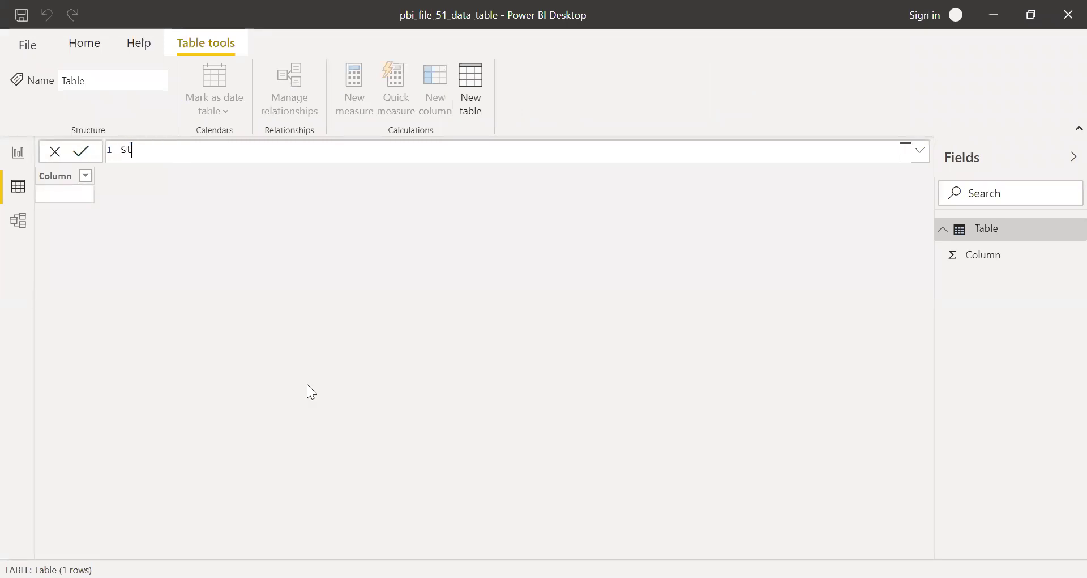
text(udents)
text( tbl = )
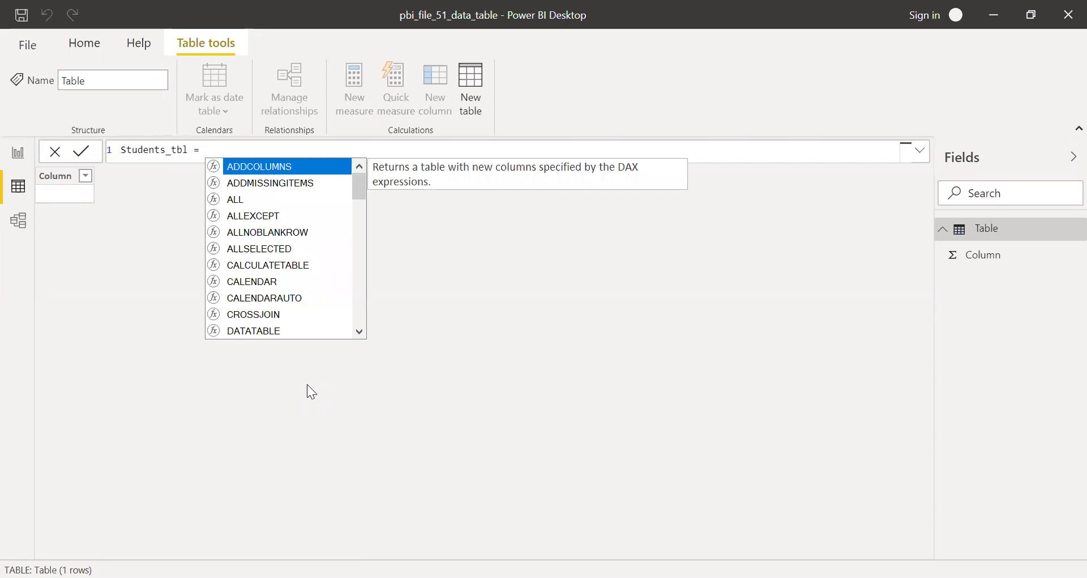
text(cr)
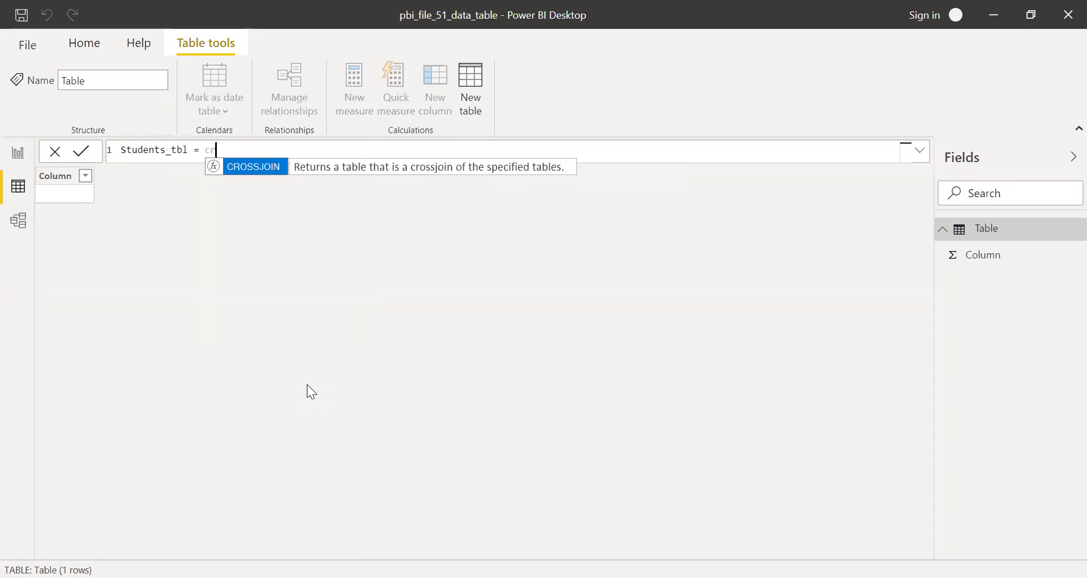
key(BackSpace)
key(BackSpace)
key(BackSpace)
text(data)
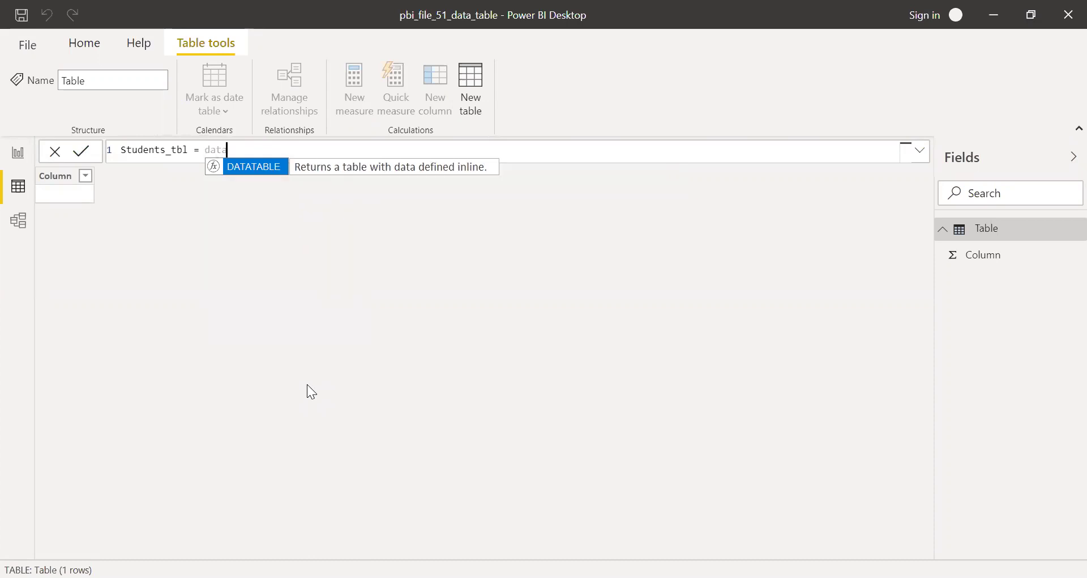
key(Tab)
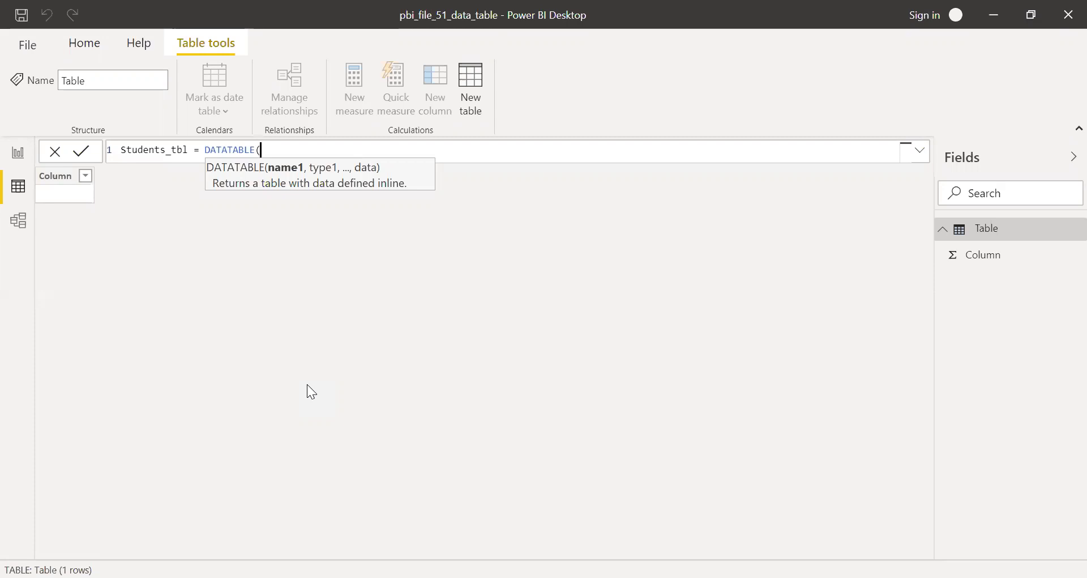
text("ID",)
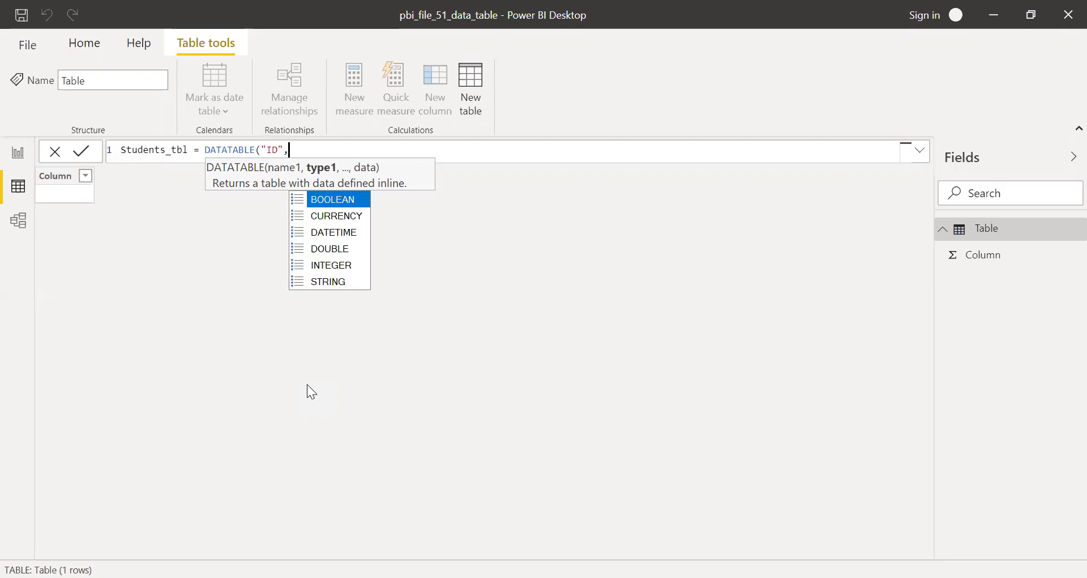
key(Down)
key(Down)
key(Down)
key(Down)
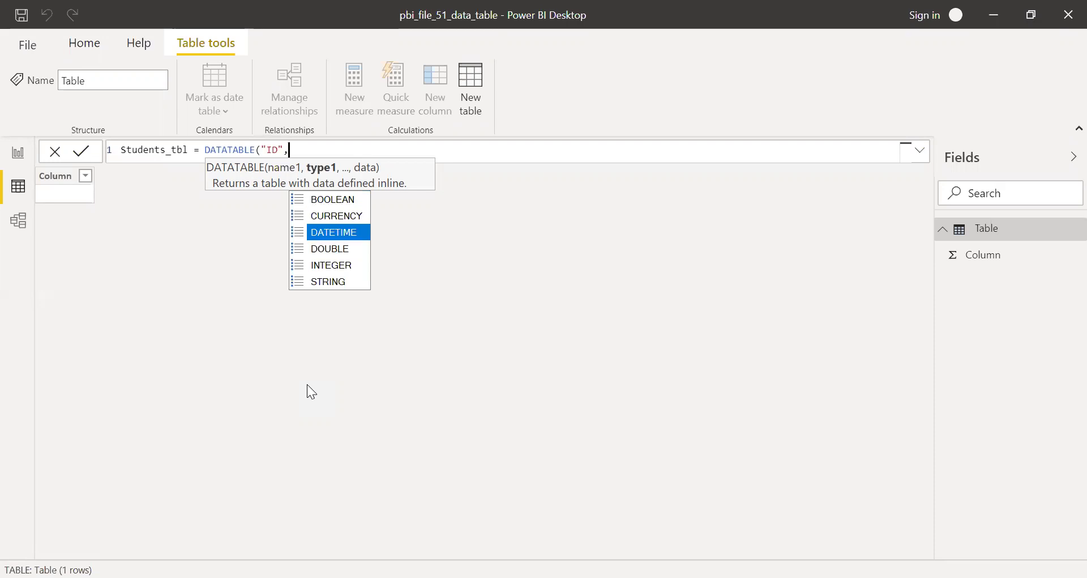
key(Tab)
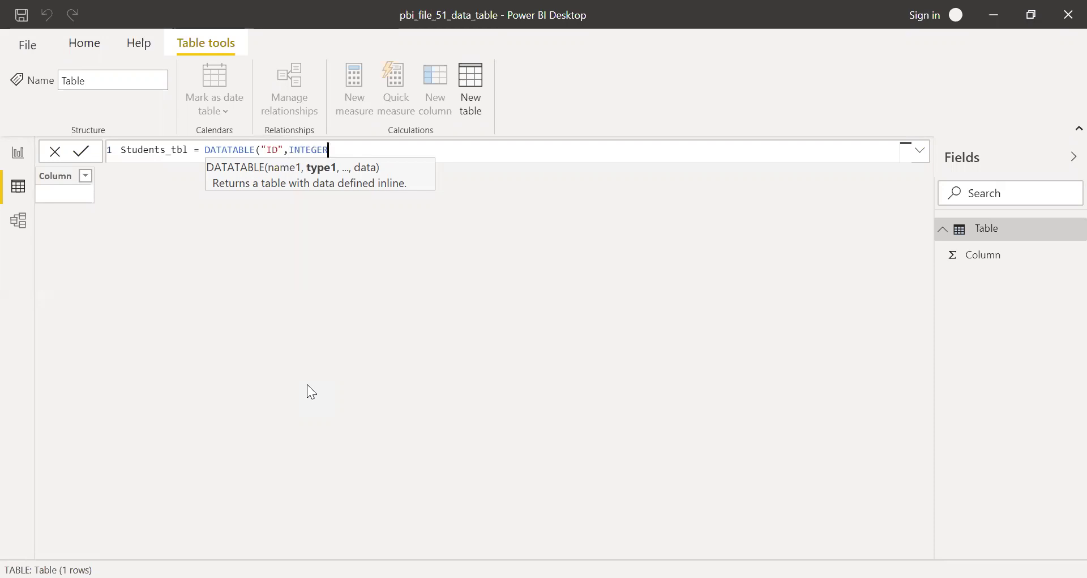
Step: Finish the formula as Students_tbl = DATATABLE("ID",INTEGER,{{1}}) and commit it
text(,)
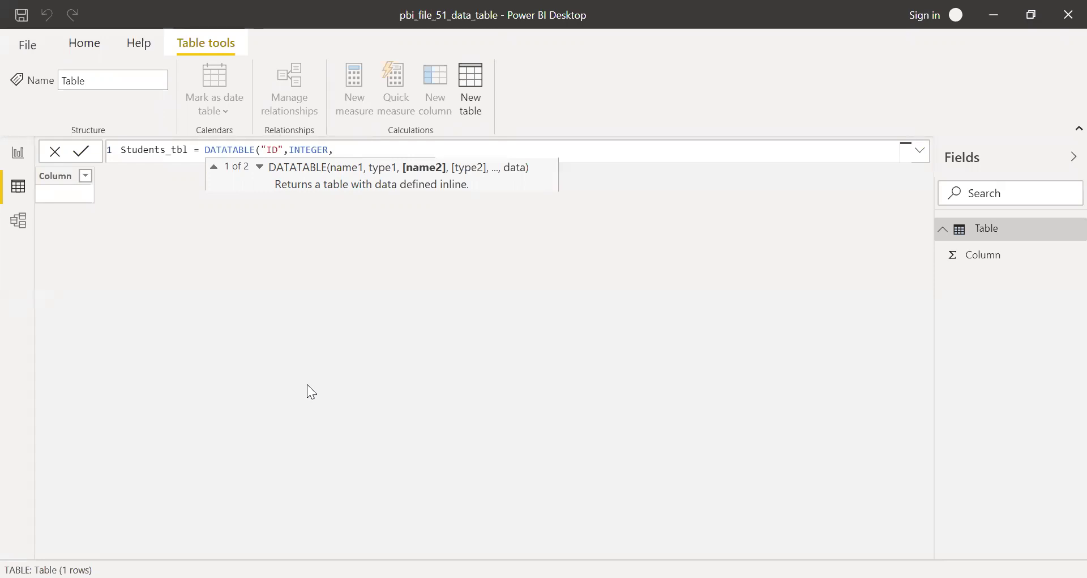
text({)
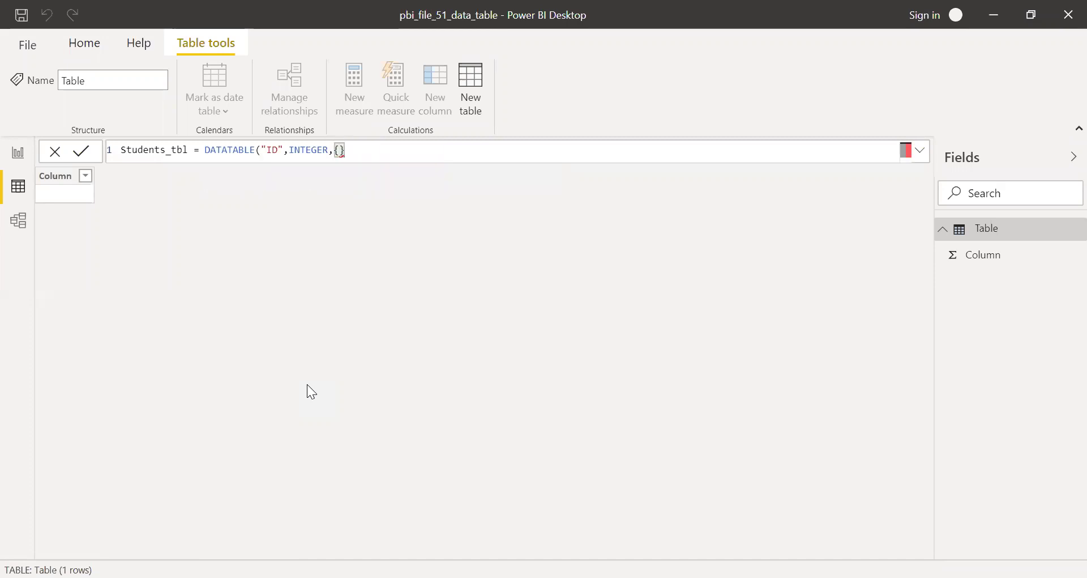
text(}))
click(340, 150)
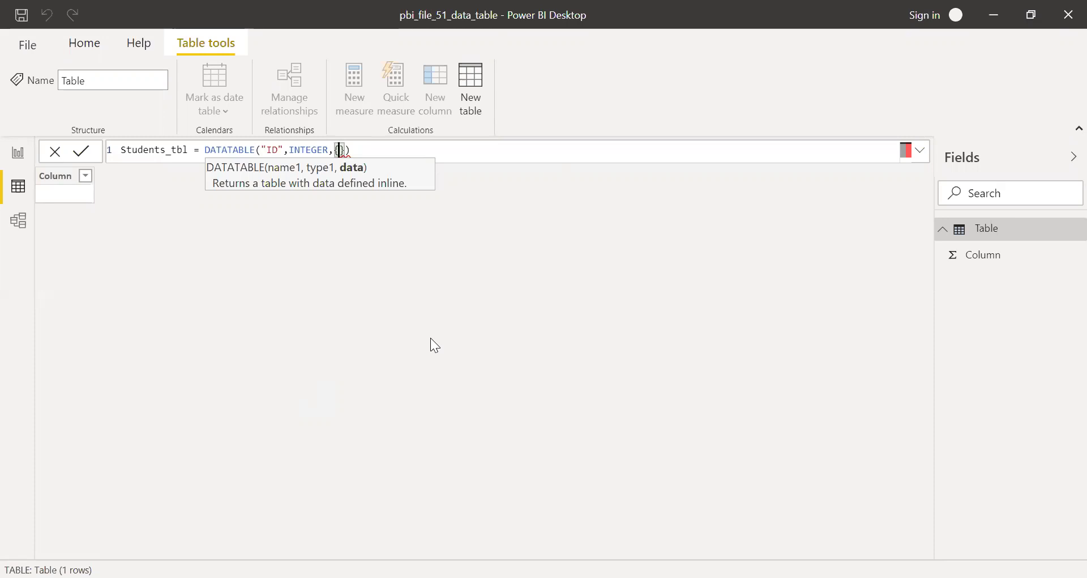
text({1})
click(419, 148)
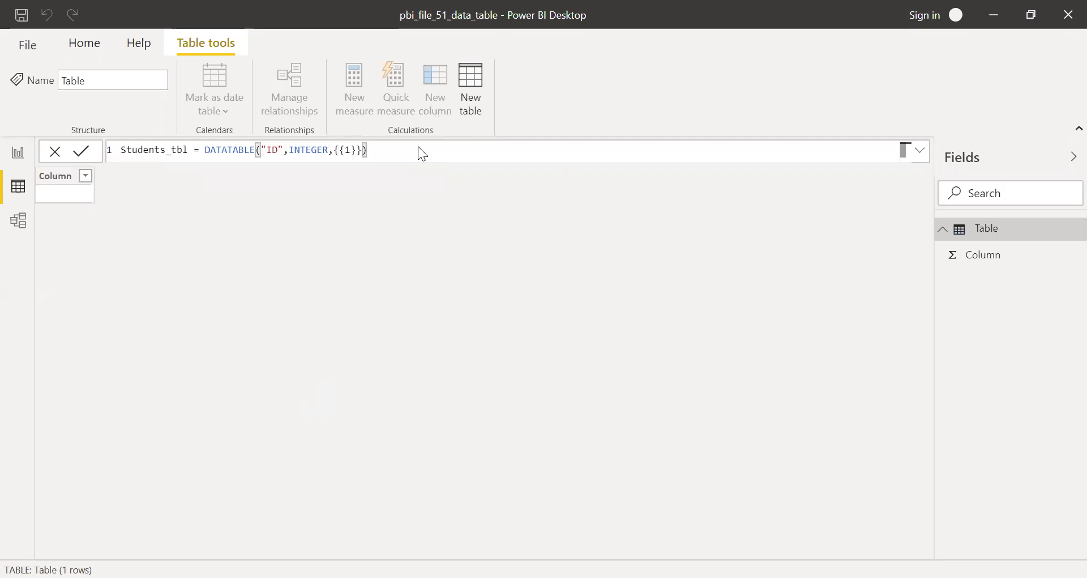
key(Return)
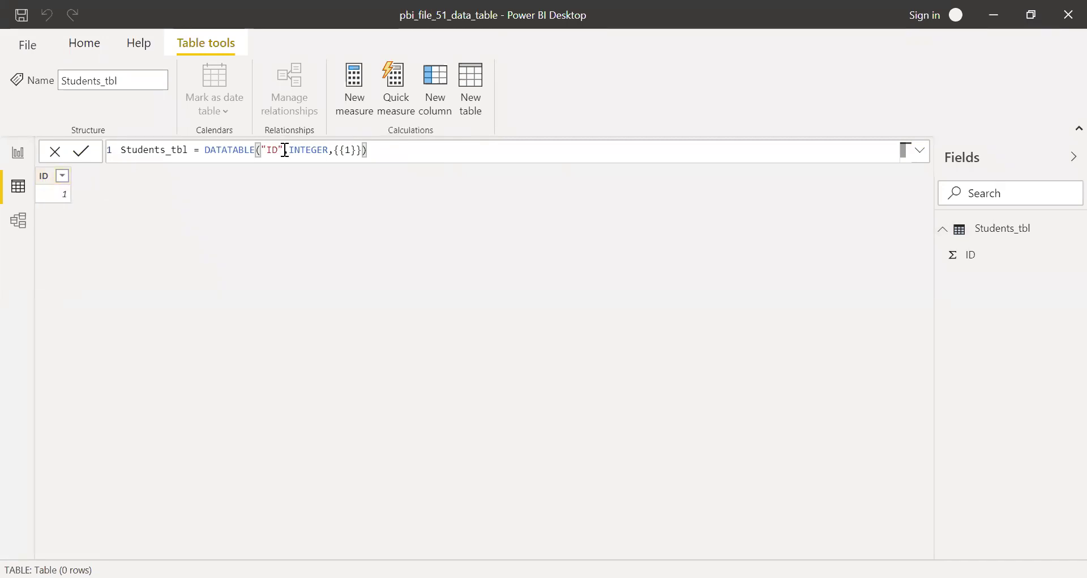
Step: Highlight the formula's "ID" name, INTEGER type and row data braces
drag(283, 149, 256, 149)
click(290, 148)
double_click(305, 149)
drag(336, 151, 365, 152)
Step: Add a second row {2} after {1} and apply the formula
click(357, 151)
text(,)
text({)
text(2)
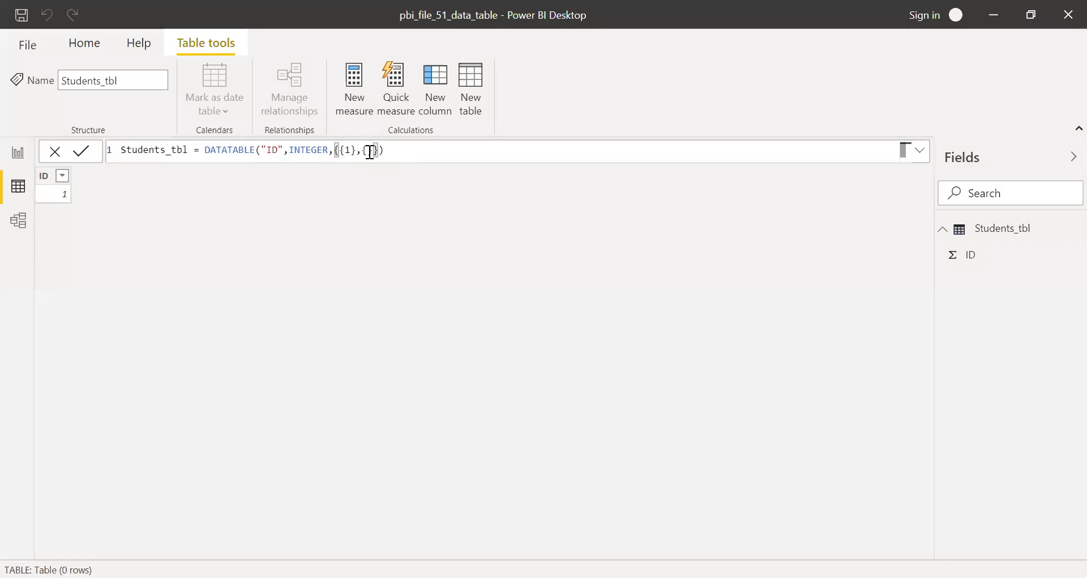
text(2)
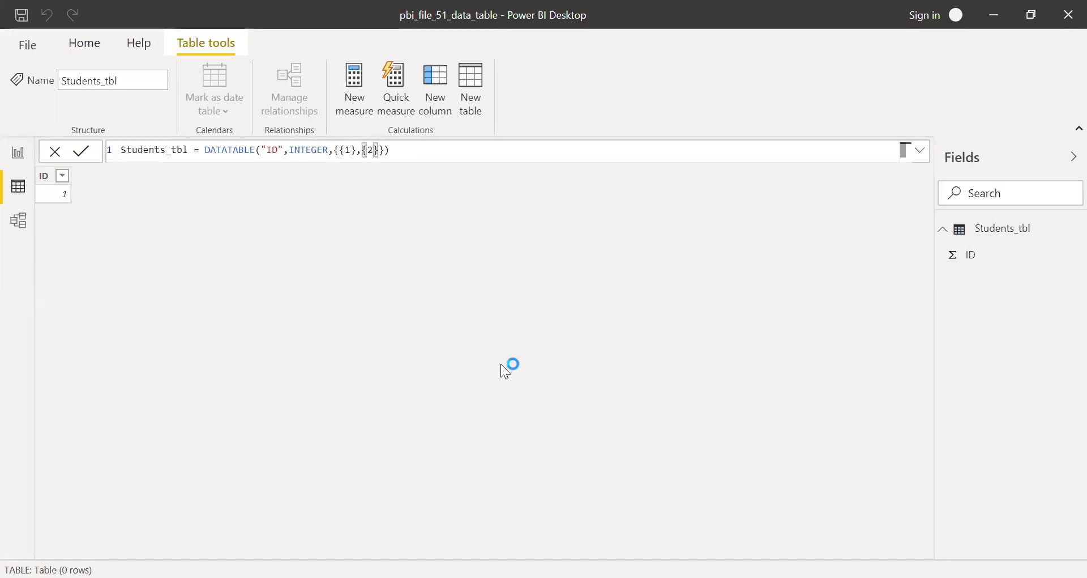
key(Return)
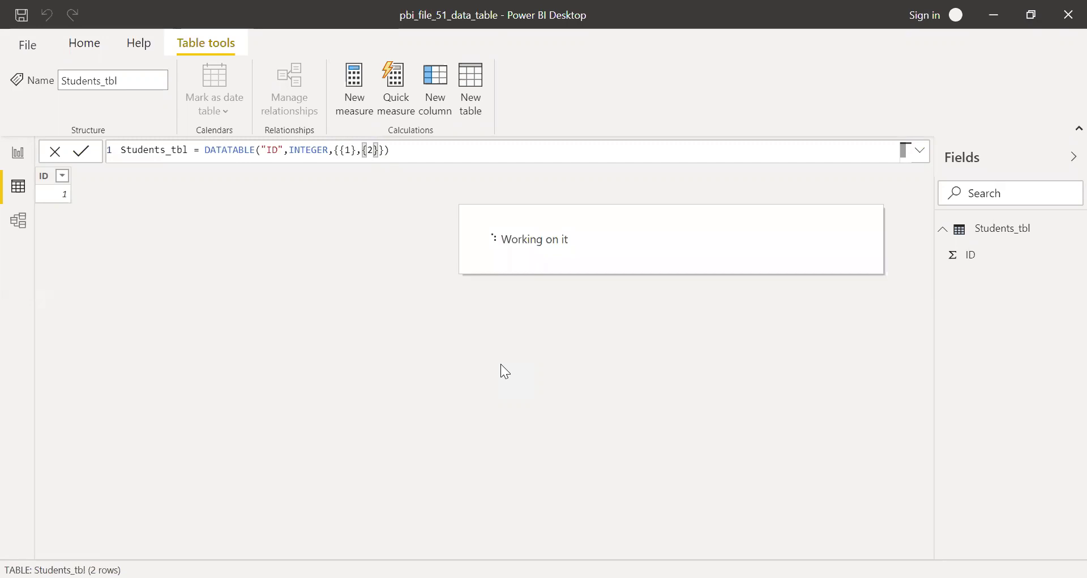
click(376, 150)
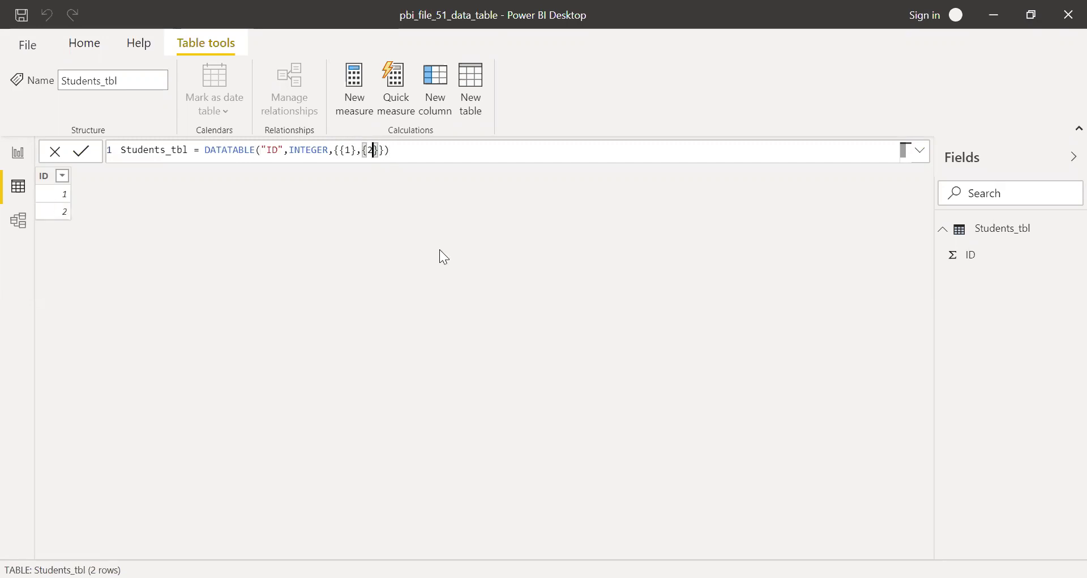
Step: Append a third row {3} after {2} and apply the formula
key(Right)
text(,{3)
key(Return)
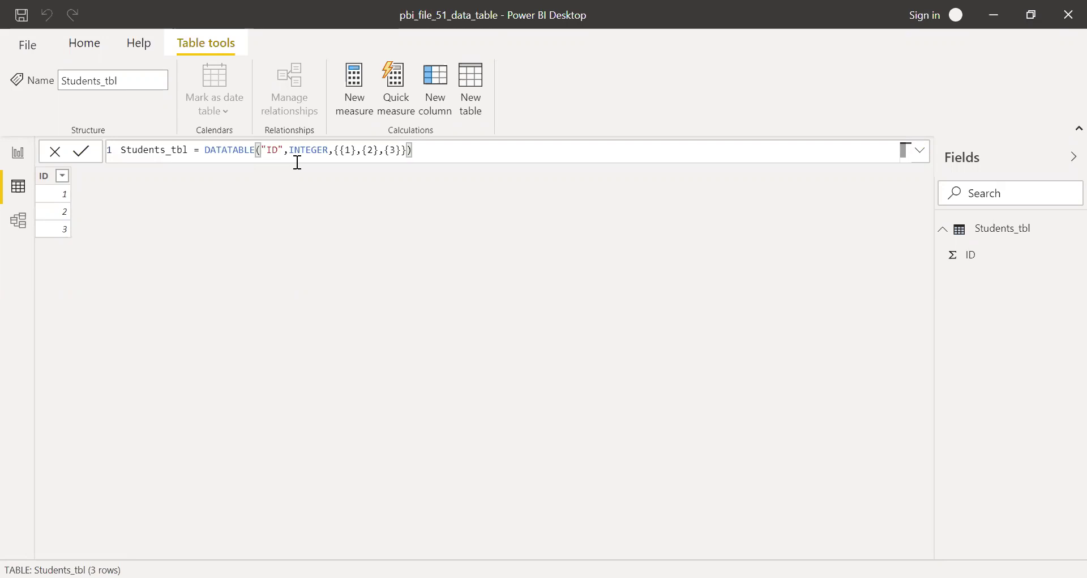
Step: Insert a "StudentName" column of type STRING before the {{1},{2},{3}} row data
click(337, 150)
key(ctrl+shift+space)
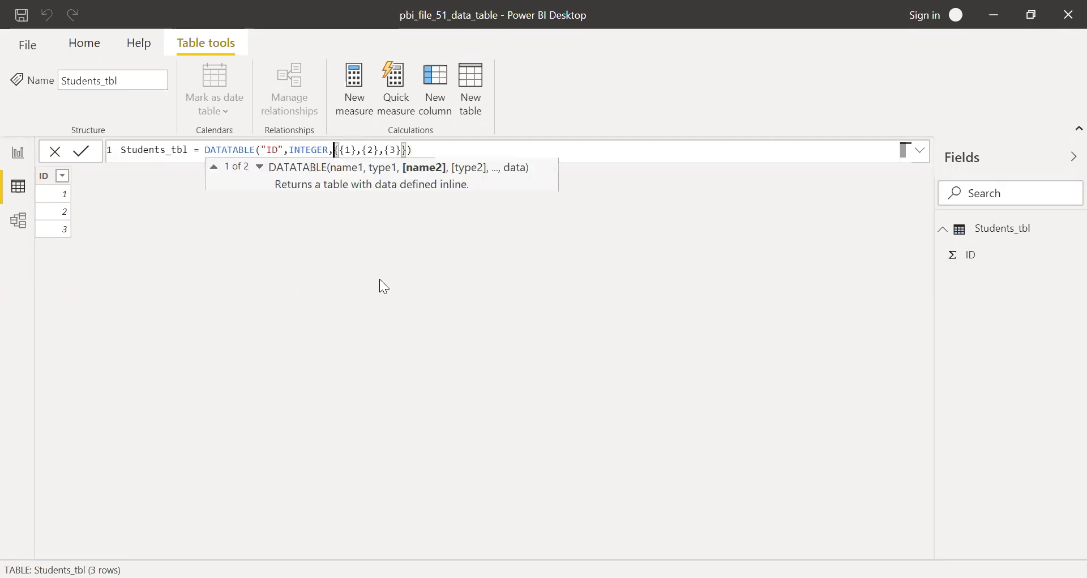
text("Stu)
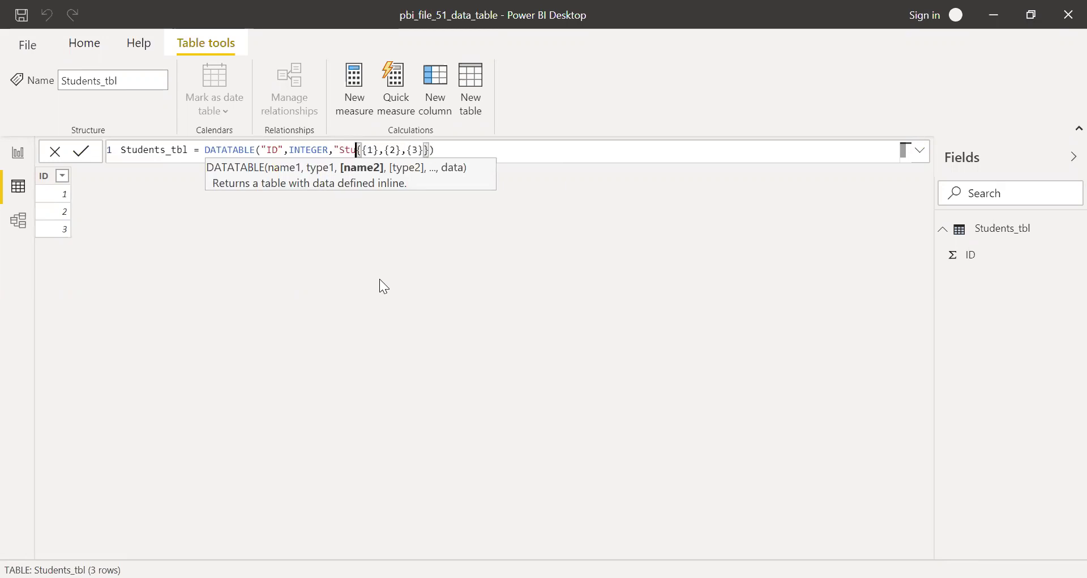
text(dentNa)
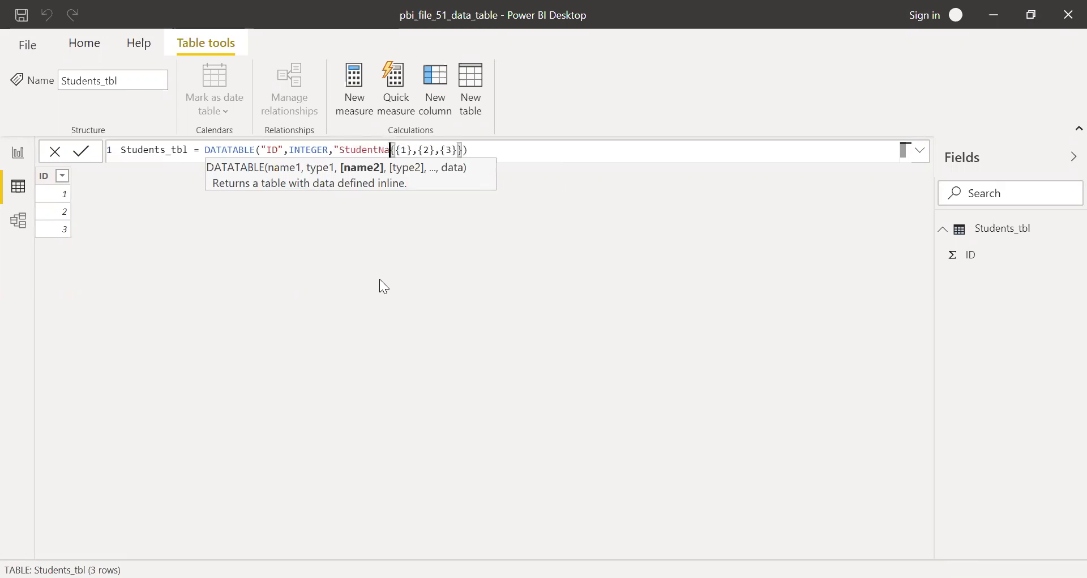
text(me)
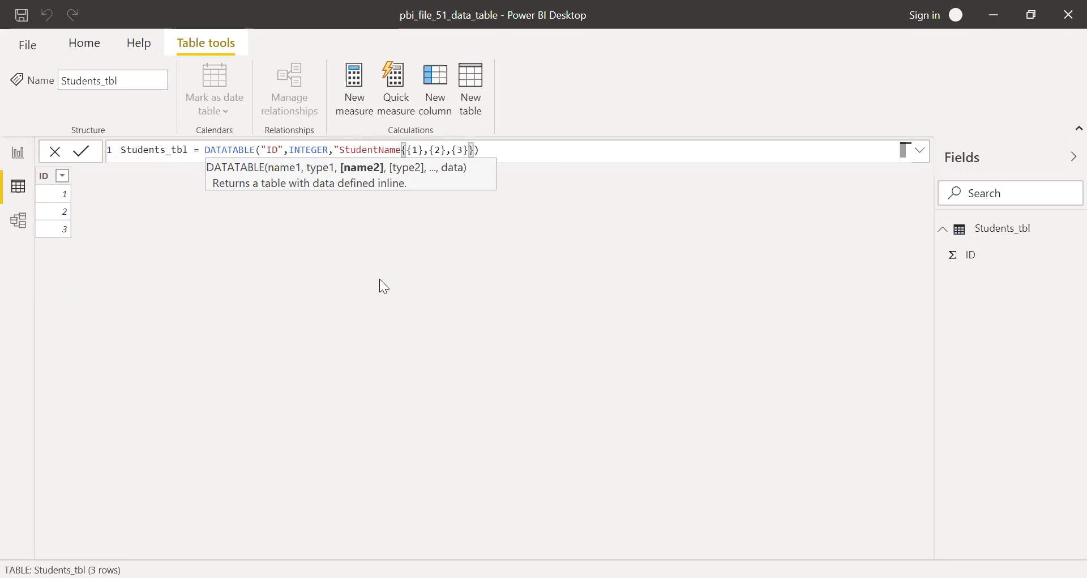
text(",)
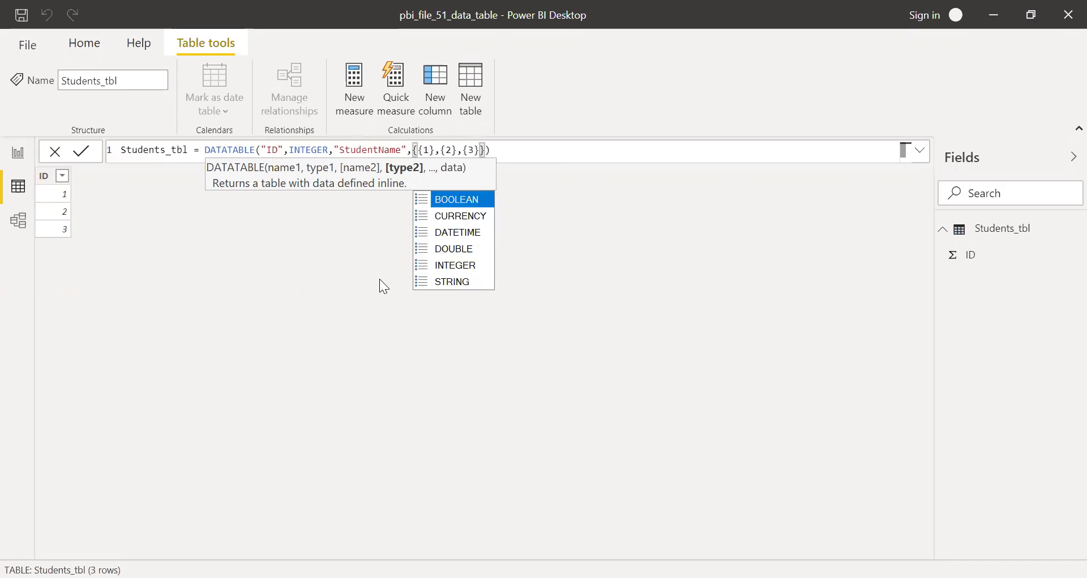
key(Down)
key(Down)
key(Down)
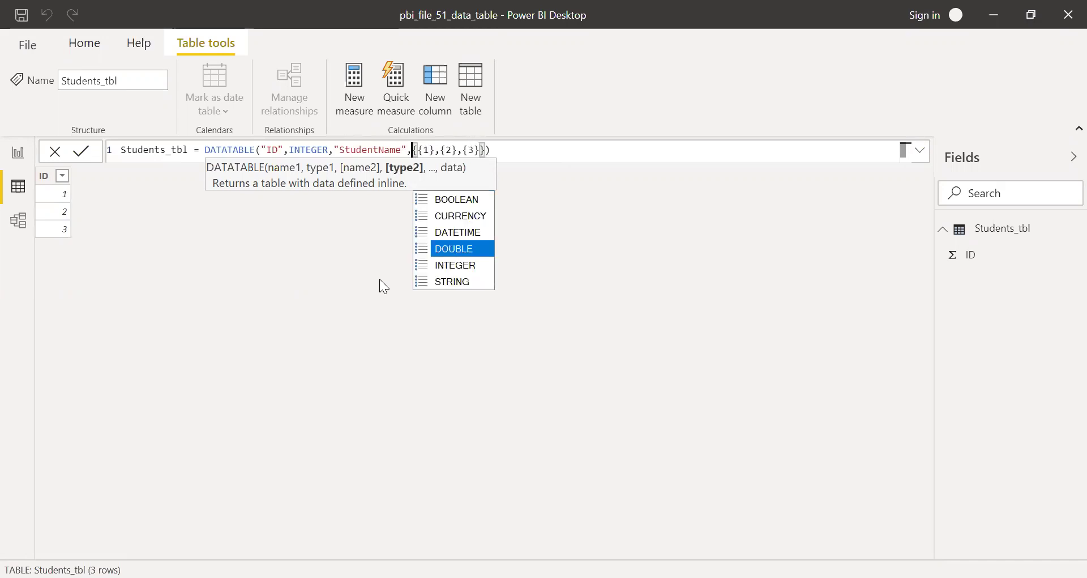
key(Down)
key(Down)
key(Tab)
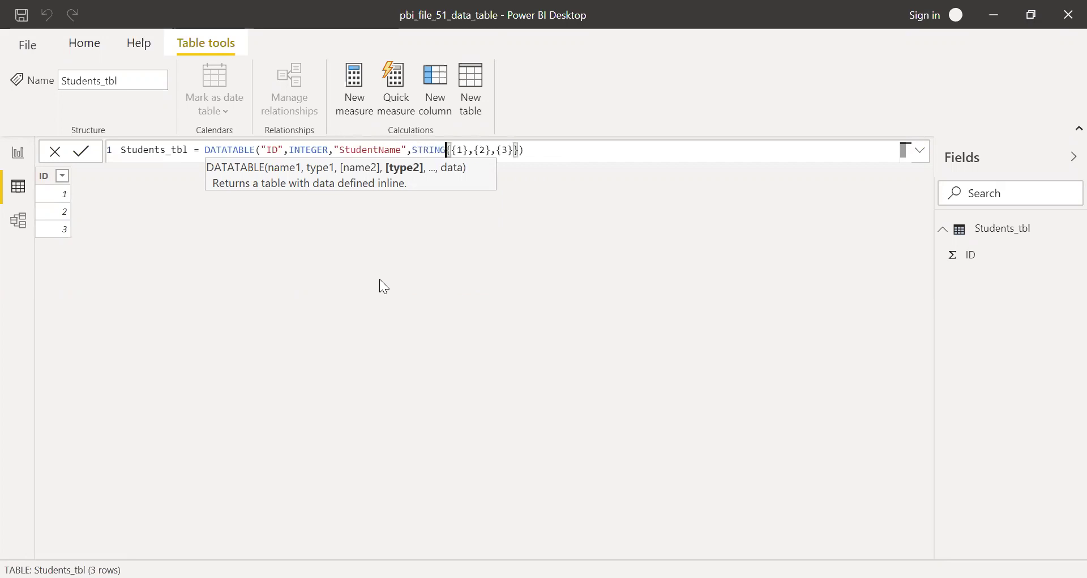
text(,)
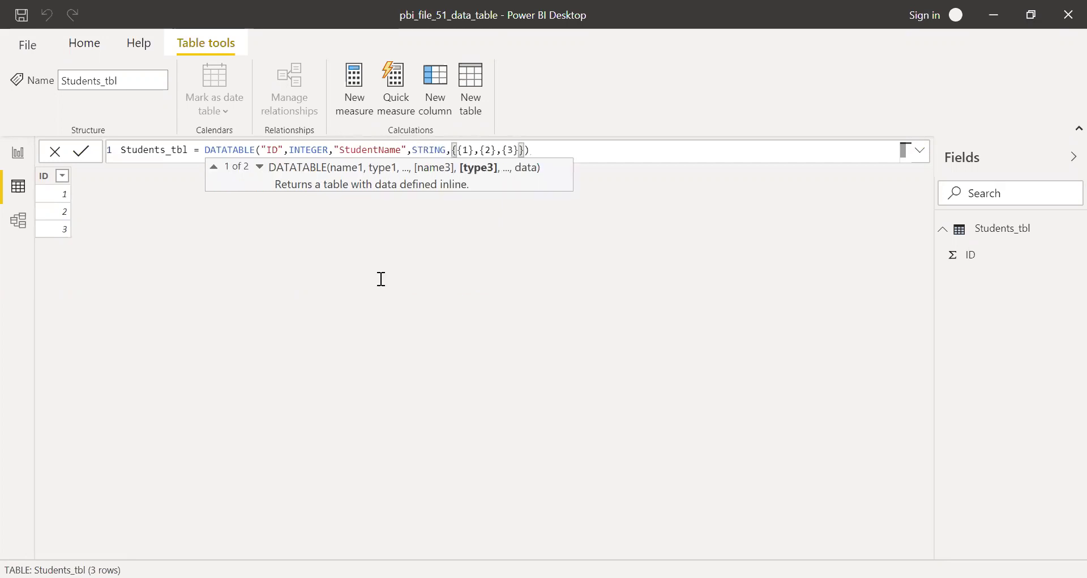
click(547, 150)
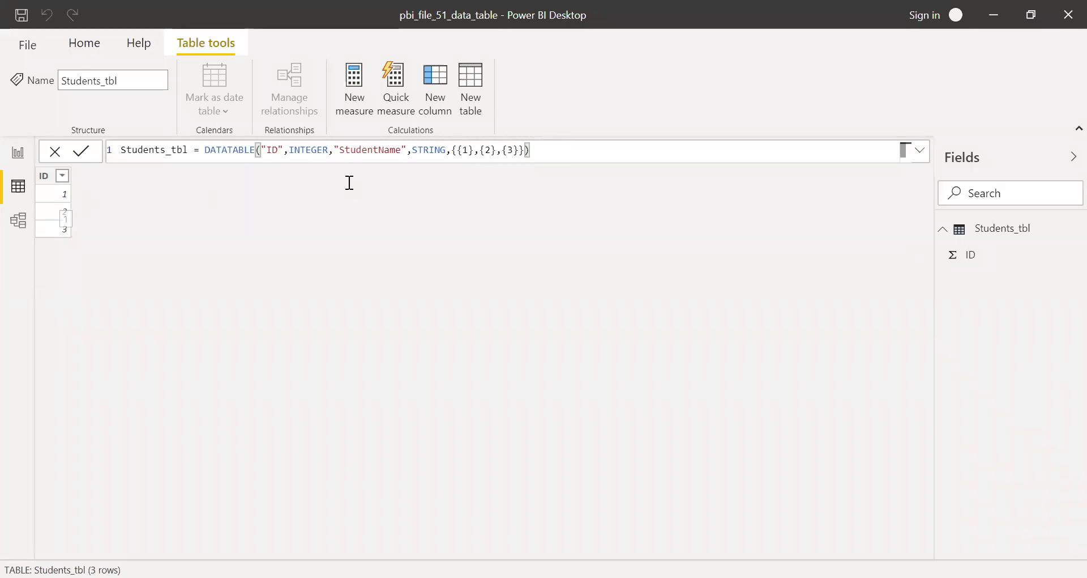
Step: Add the names "Anish", "Ajay" and "Antony" to rows 1, 2 and 3
click(469, 150)
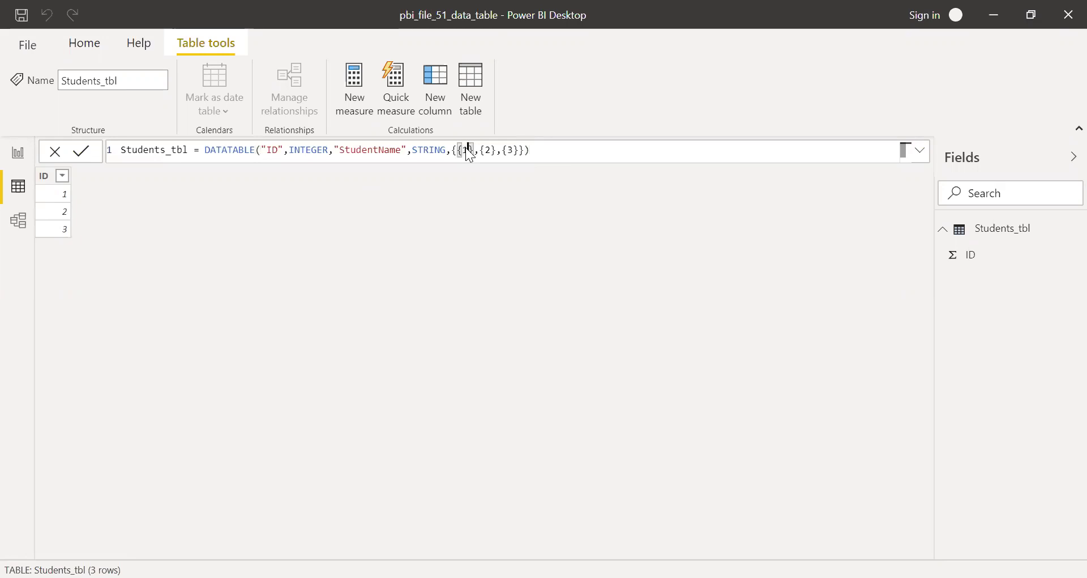
text(,"")
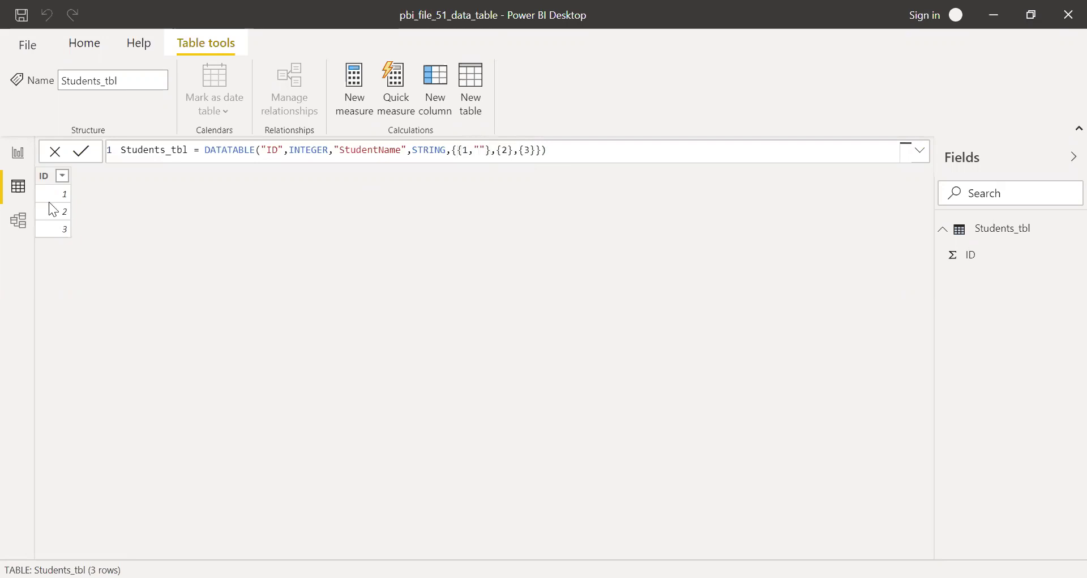
text(Anish)
click(535, 148)
click(534, 148)
text(,)
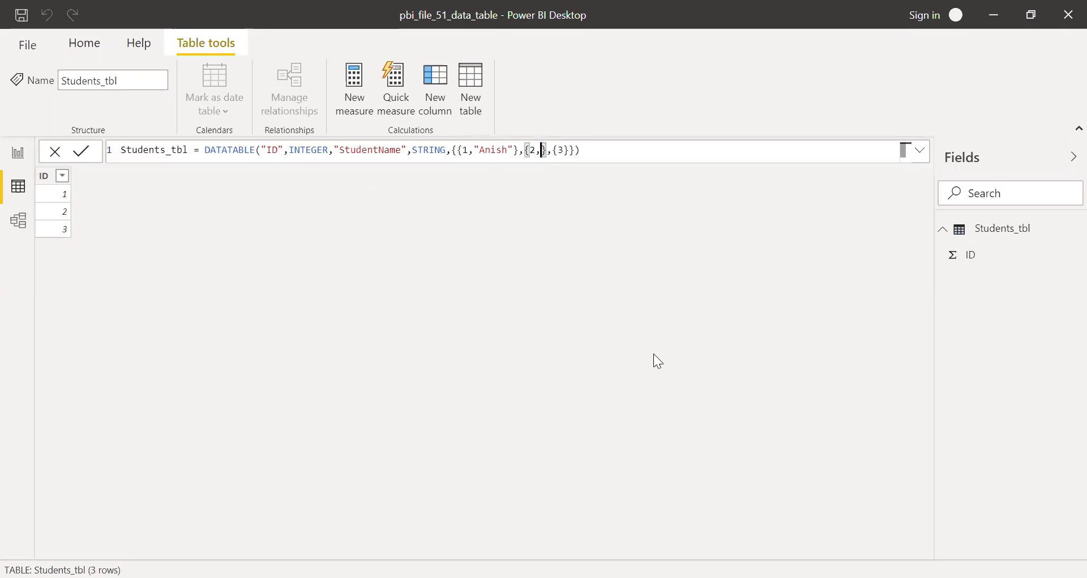
text("Ajay")
click(598, 150)
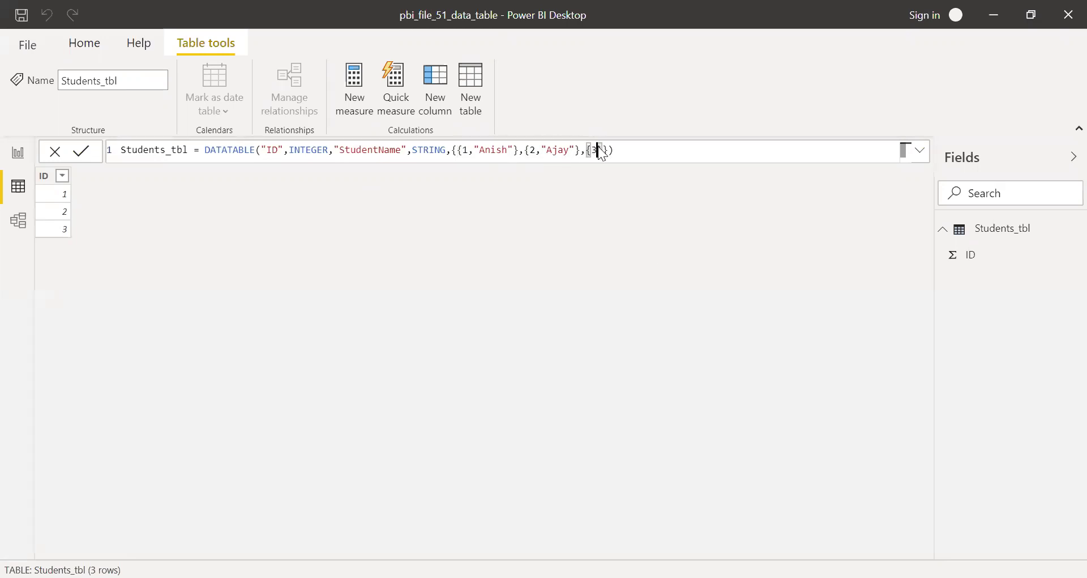
text(,"Antony)
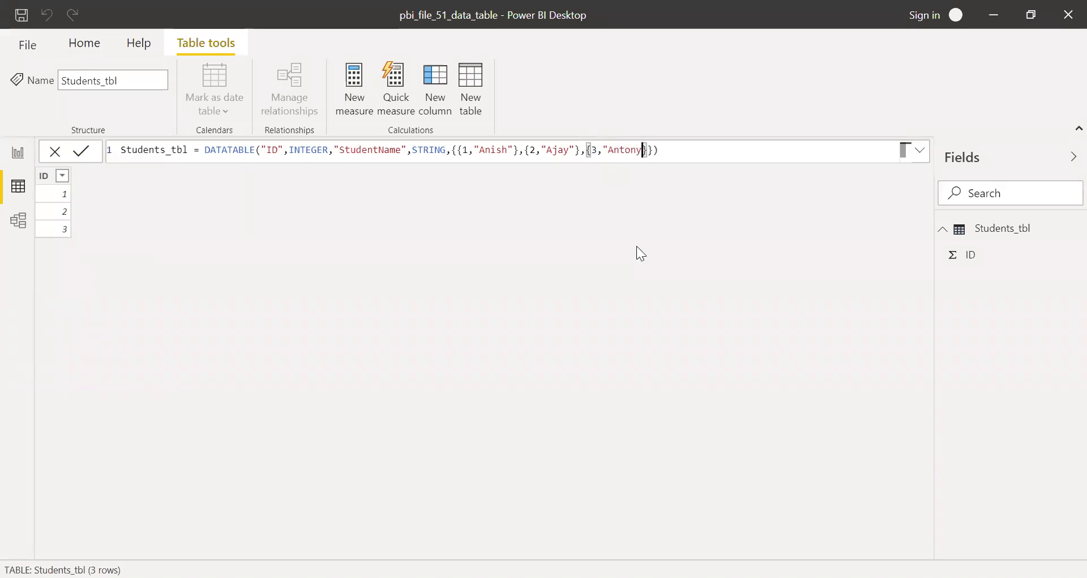
text(")
key(End)
Step: Commit the formula so Students_tbl lists Anish, Ajay and Antony beside IDs 1–3
key(Return)
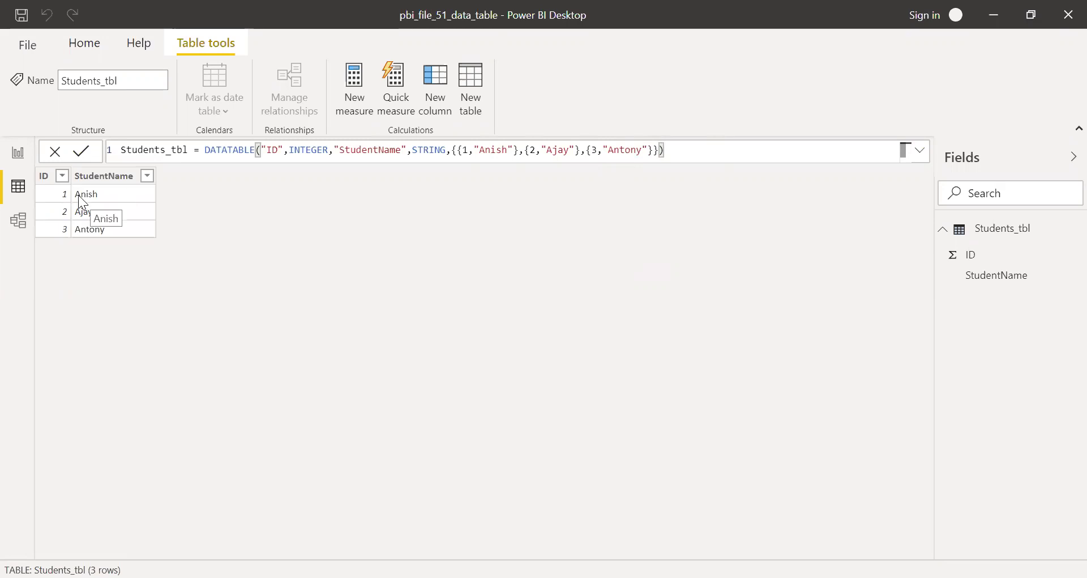